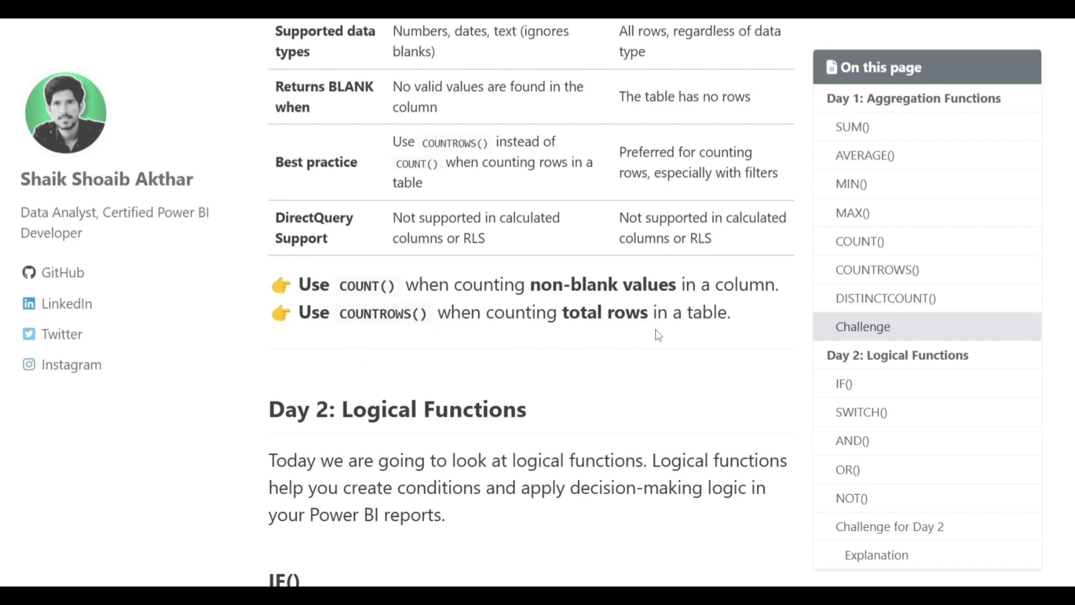
Review the SUM() and AVERAGE() explanations at the beginning of the 15 Days of DAX Series article
{"action": "key", "text": "Home"}
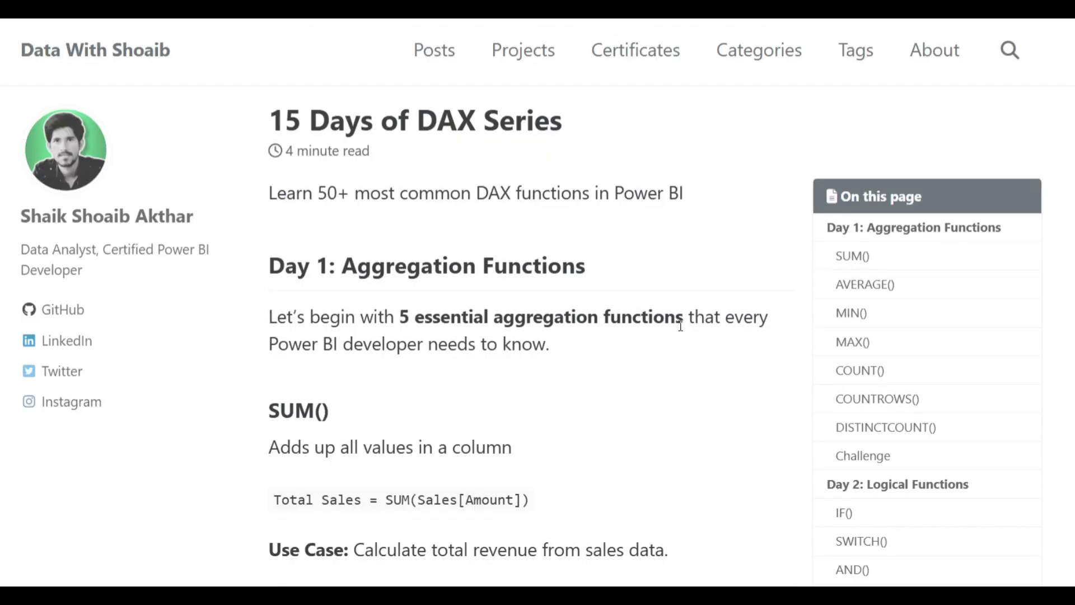
{"action": "scroll", "coordinate": [704, 372], "scroll_direction": "down", "scroll_amount": 5}
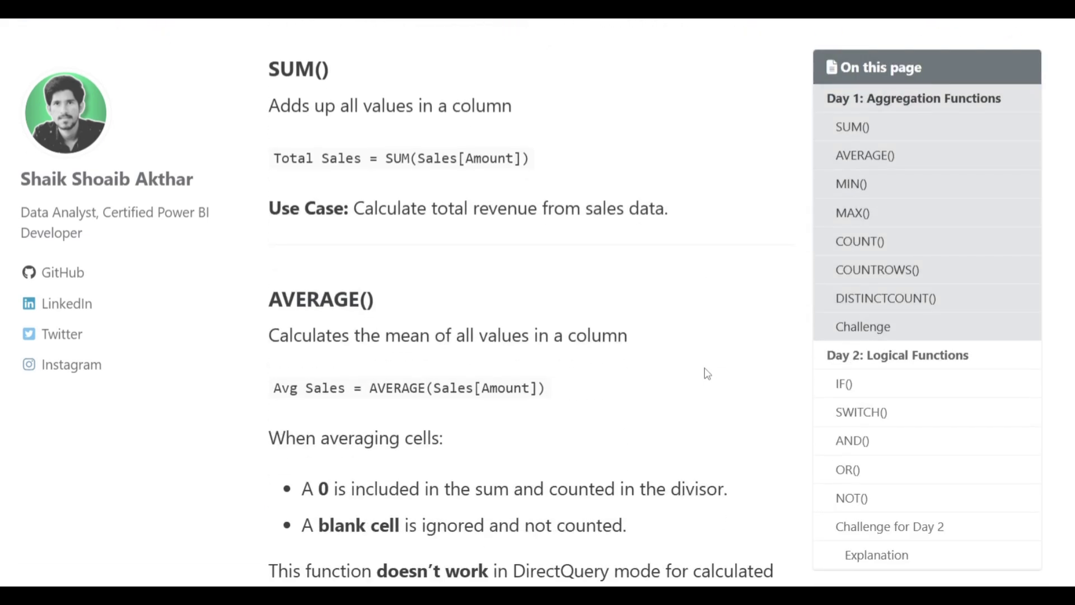
{"action": "scroll", "coordinate": [707, 373], "scroll_direction": "up", "scroll_amount": 5}
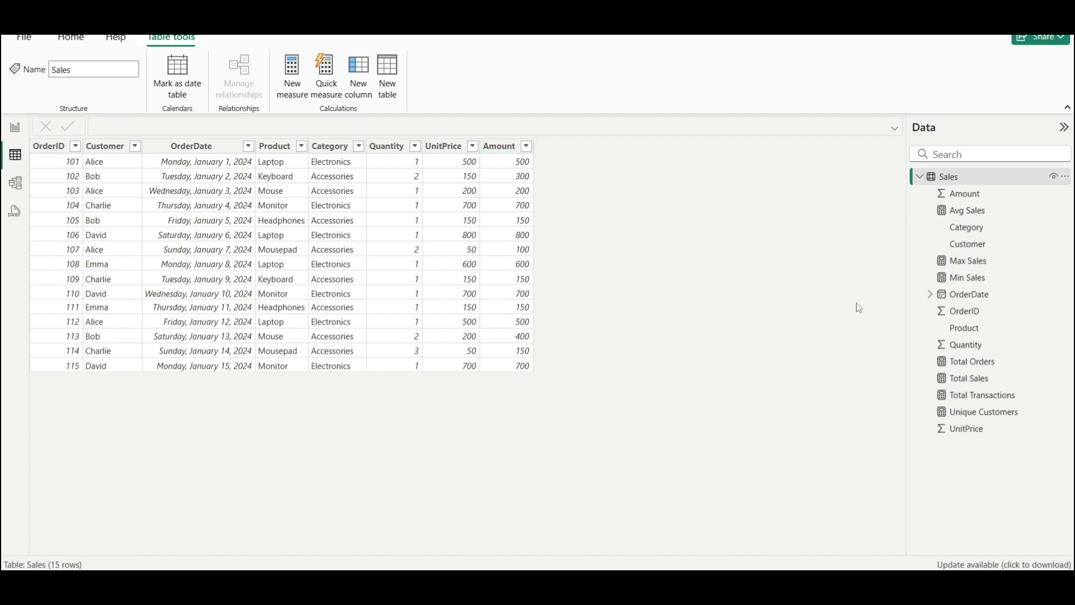
Switch to Power BI and inspect the Total Sales measure's formula and its card on the report page
{"action": "left_click", "coordinate": [984, 380]}
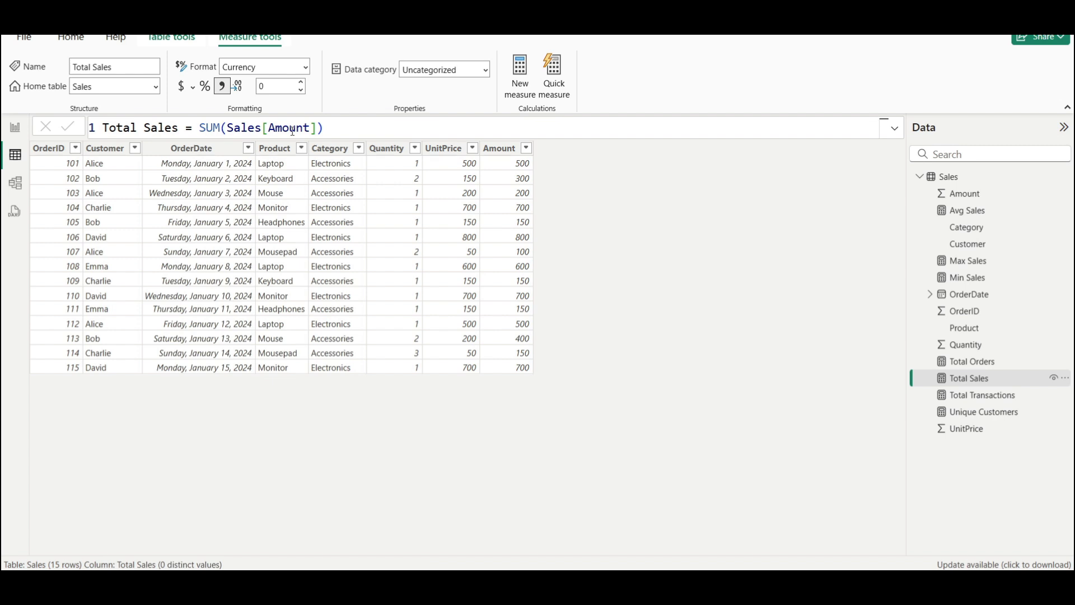
{"action": "left_click", "coordinate": [331, 128]}
{"action": "left_click", "coordinate": [15, 127]}
{"action": "left_click", "coordinate": [151, 213]}
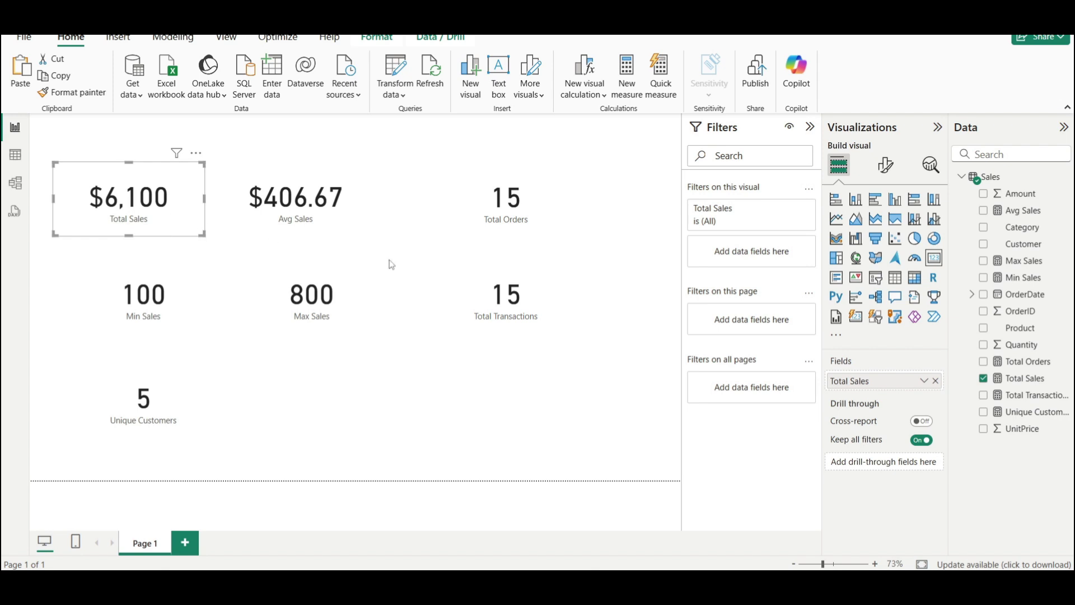
Inspect the Avg Sales measure's formula beside the Sales table data and check its card in the report
{"action": "left_click", "coordinate": [16, 155]}
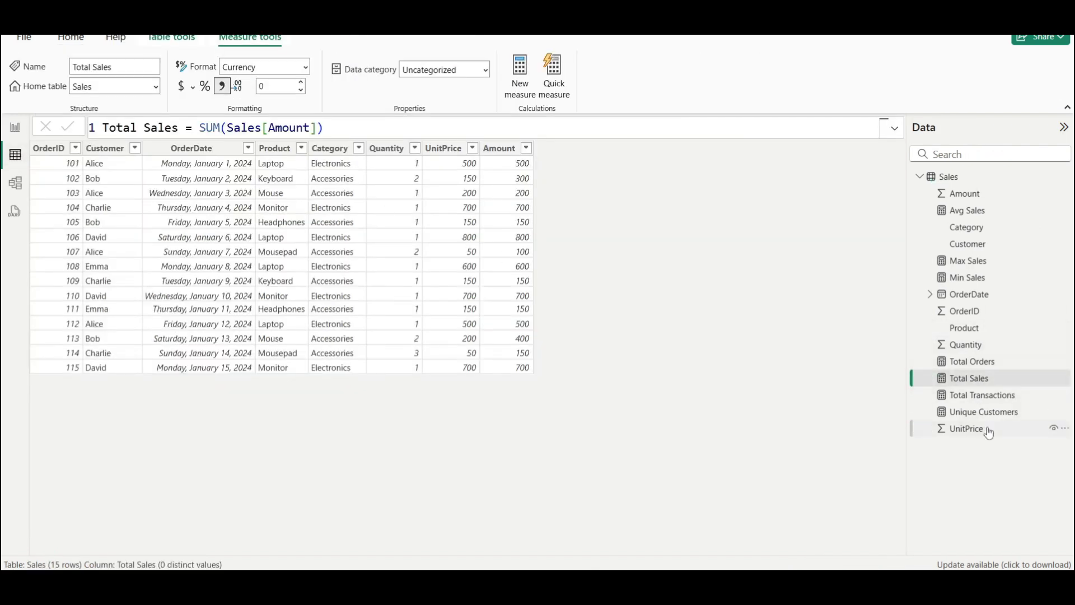
{"action": "left_click", "coordinate": [992, 214]}
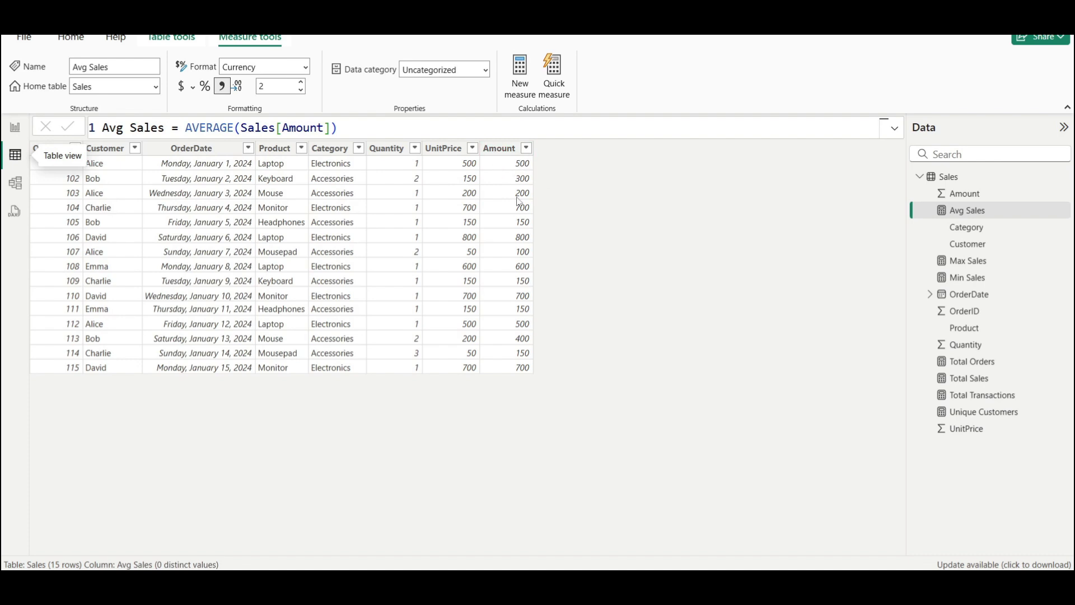
{"action": "left_click", "coordinate": [5, 133]}
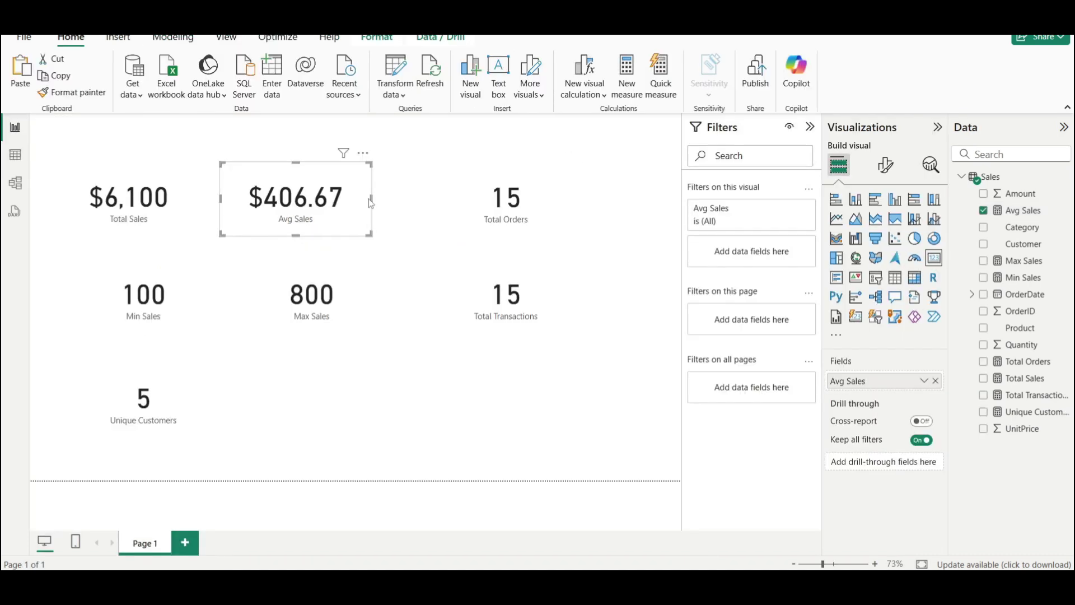
Inspect the Min Sales card and its formula, and compare them with the Amount column in the Sales table
{"action": "left_click", "coordinate": [117, 322]}
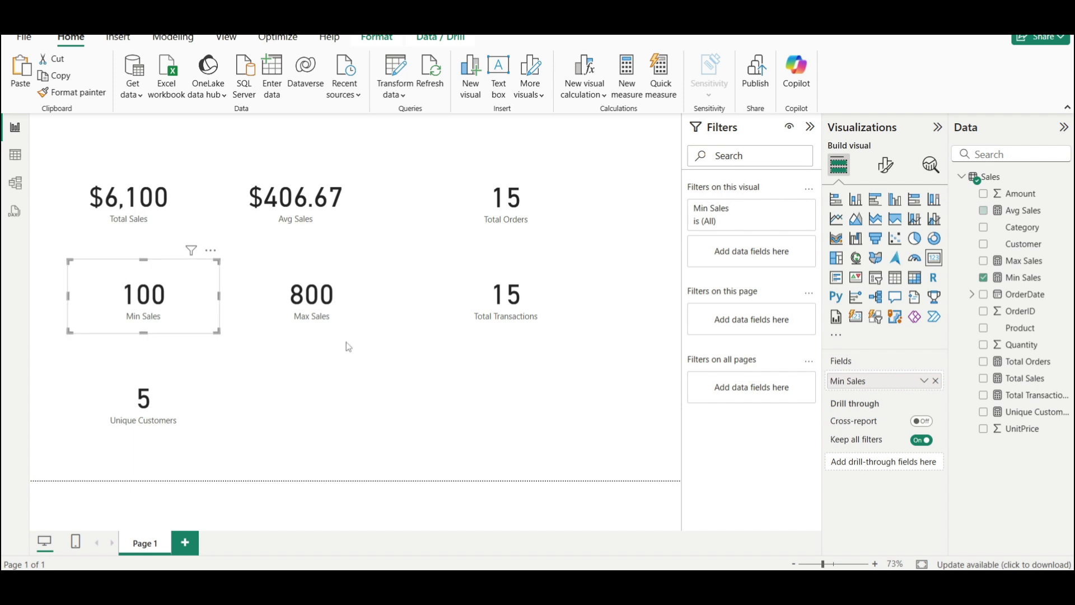
{"action": "left_click", "coordinate": [1023, 277]}
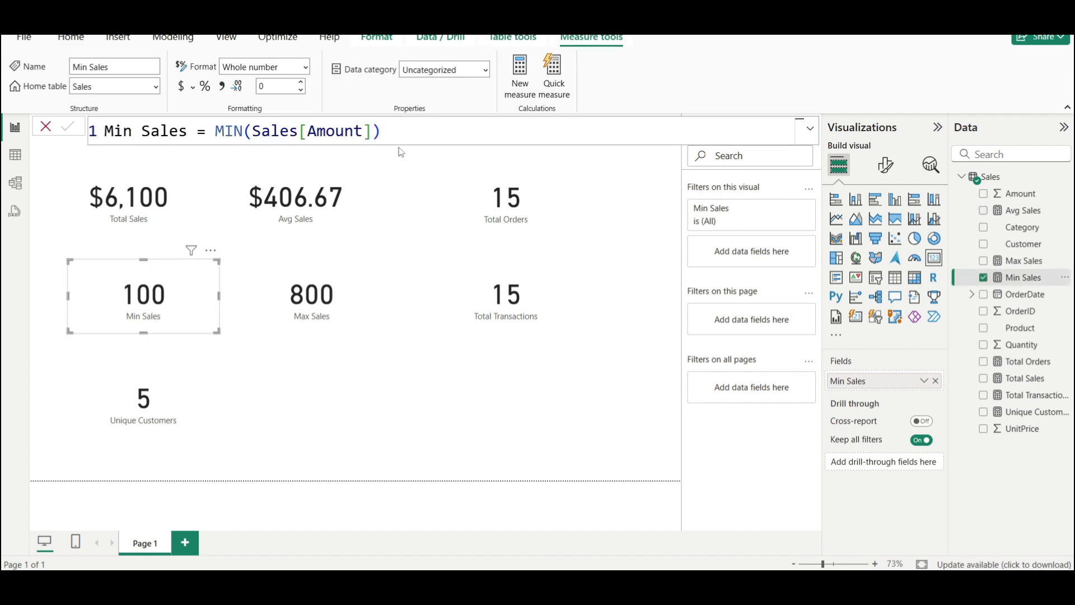
{"action": "left_click", "coordinate": [16, 155]}
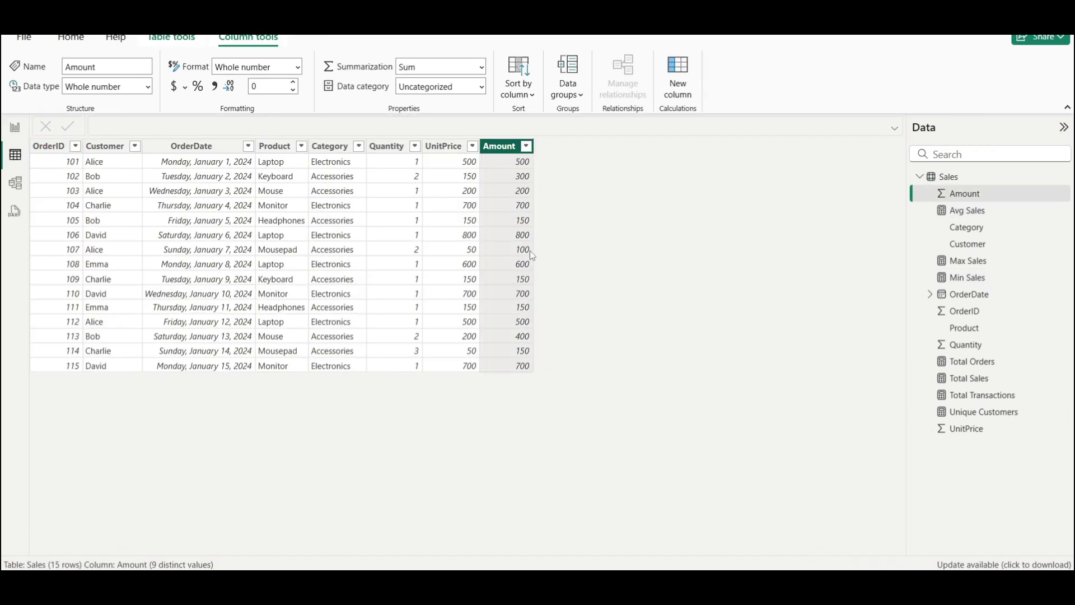
{"action": "left_click", "coordinate": [16, 127]}
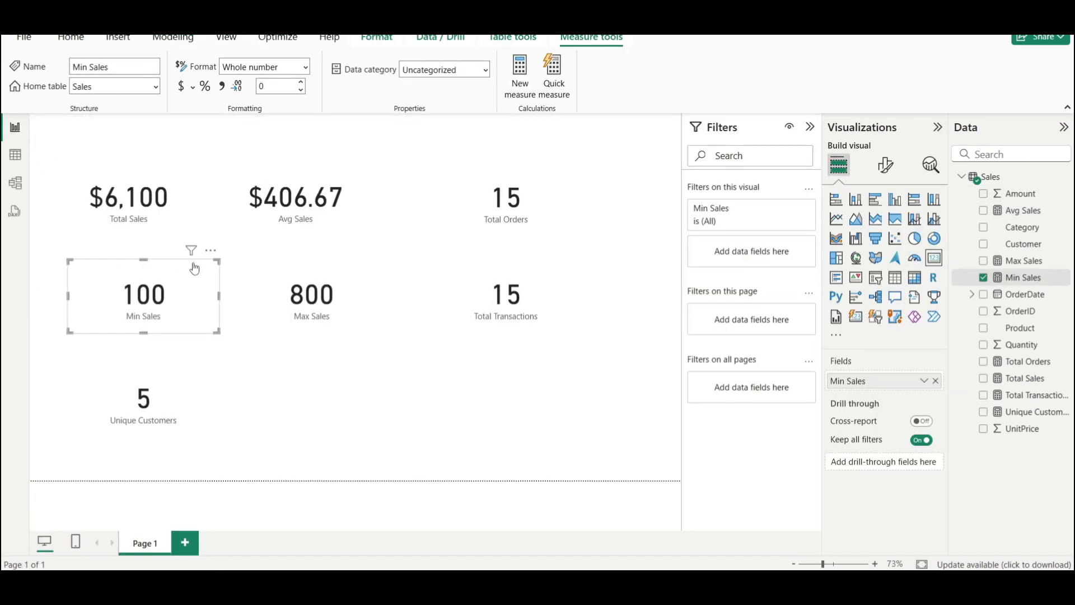
Inspect the Max Sales card and its formula, and check them against the Sales table data
{"action": "left_click", "coordinate": [359, 311]}
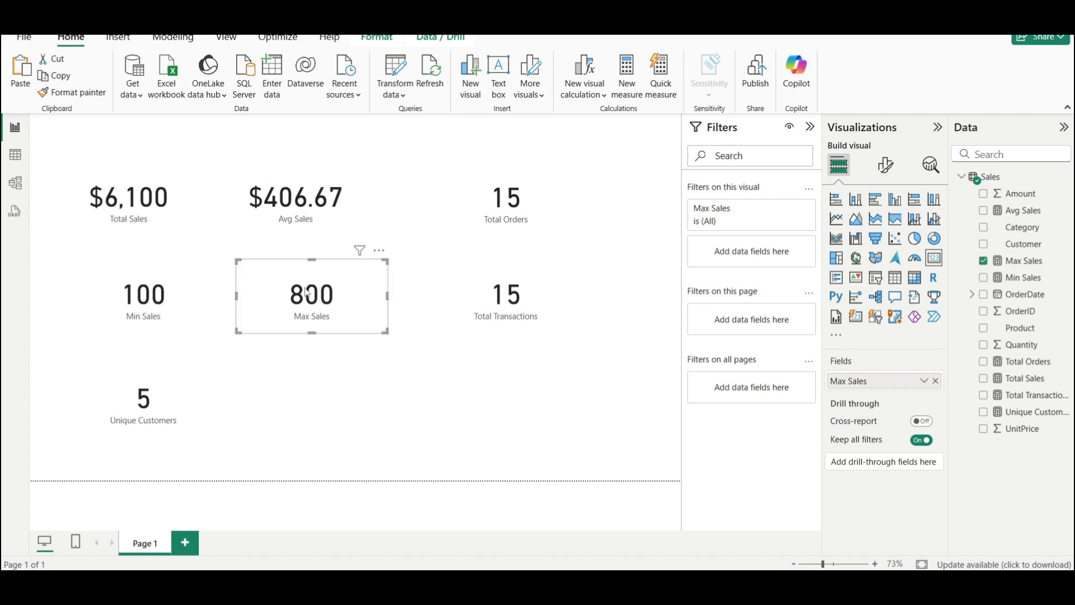
{"action": "left_click", "coordinate": [1045, 262]}
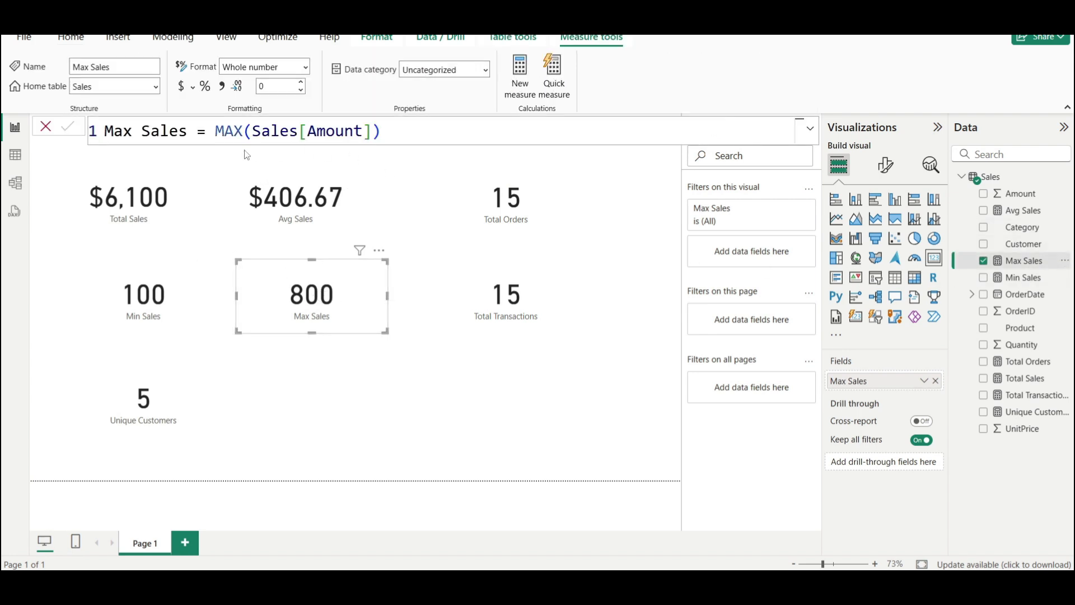
{"action": "left_click", "coordinate": [15, 154]}
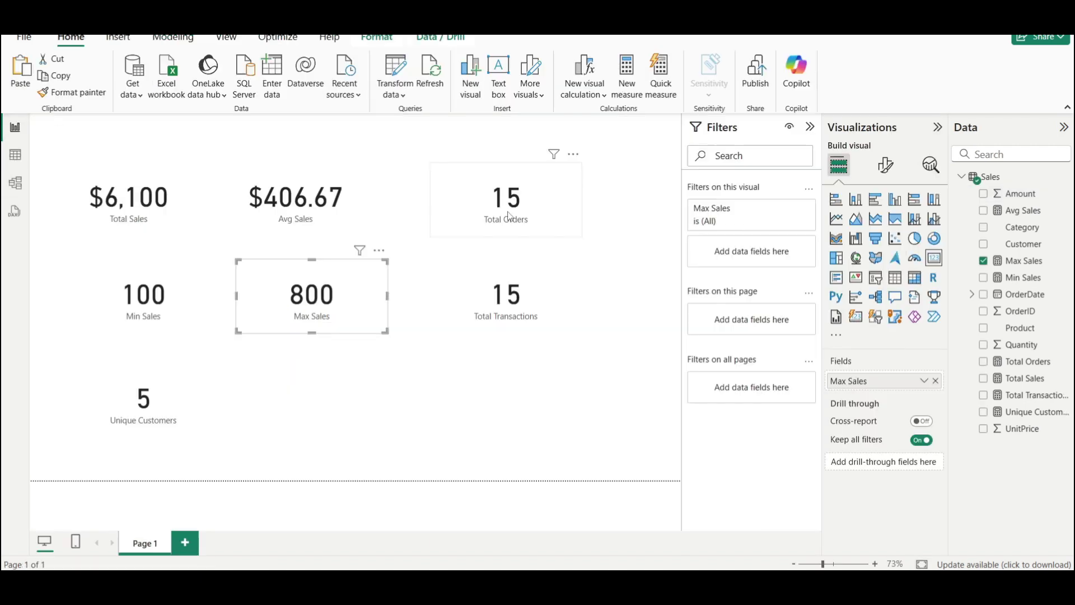
{"action": "left_click", "coordinate": [15, 127]}
Inspect the Total Orders card and the table argument of its COUNTROWS formula
{"action": "left_click", "coordinate": [579, 221]}
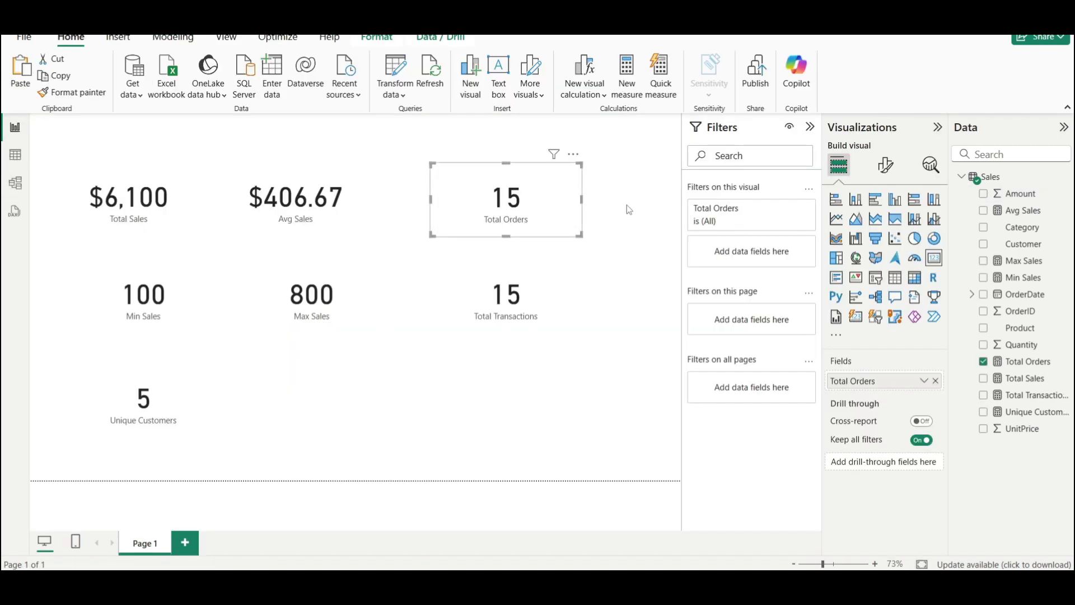
{"action": "left_click", "coordinate": [1025, 363]}
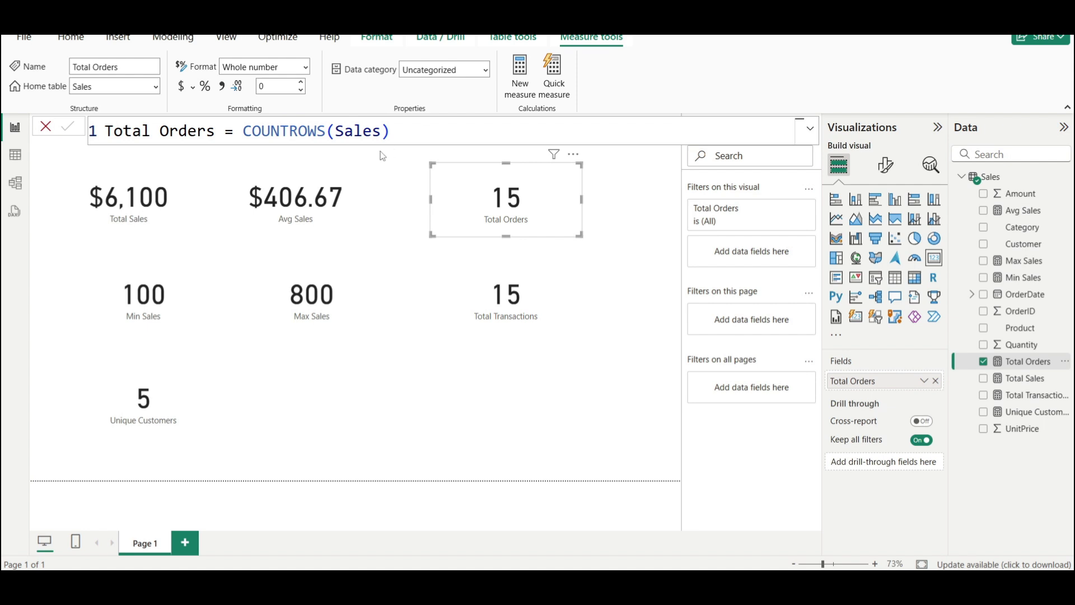
{"action": "left_click", "coordinate": [379, 130]}
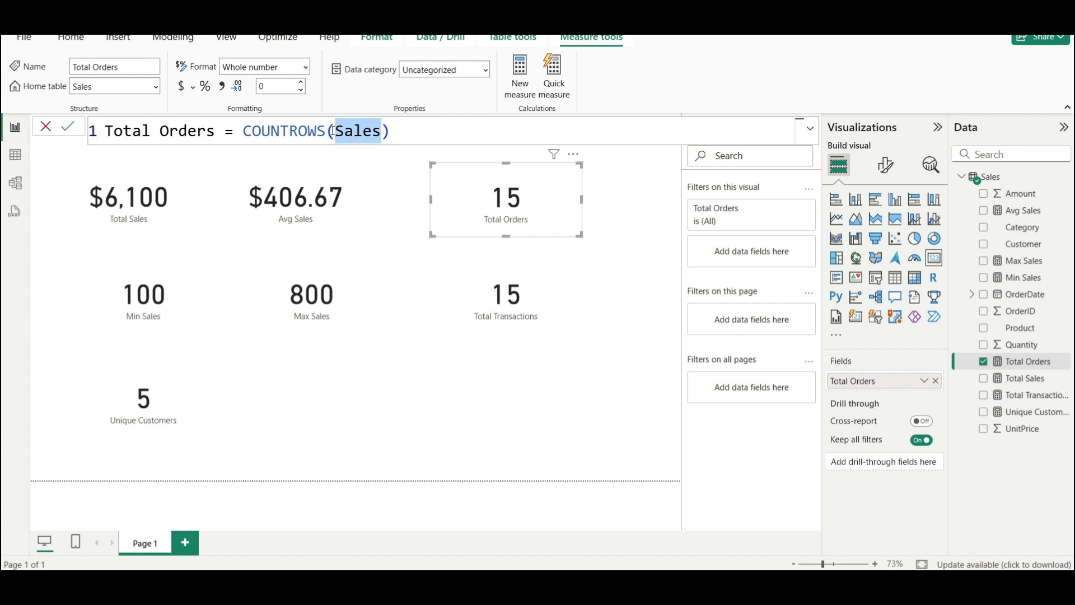
{"action": "left_click", "coordinate": [404, 130]}
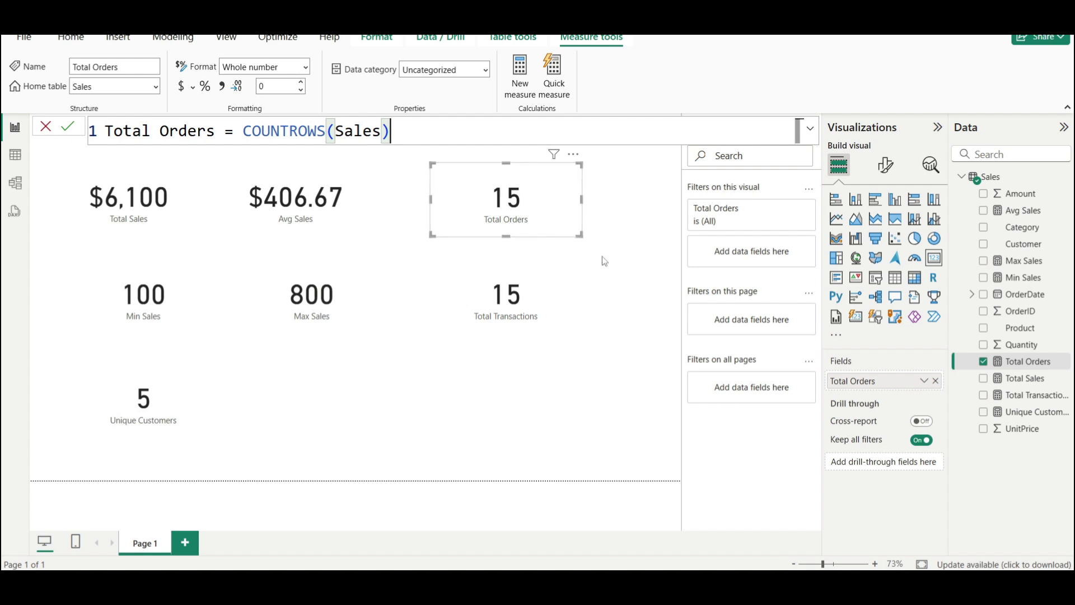
Inspect the Total Transactions card and its COUNT formula, and compare them with the Amount column in the Sales table
{"action": "left_click", "coordinate": [540, 302]}
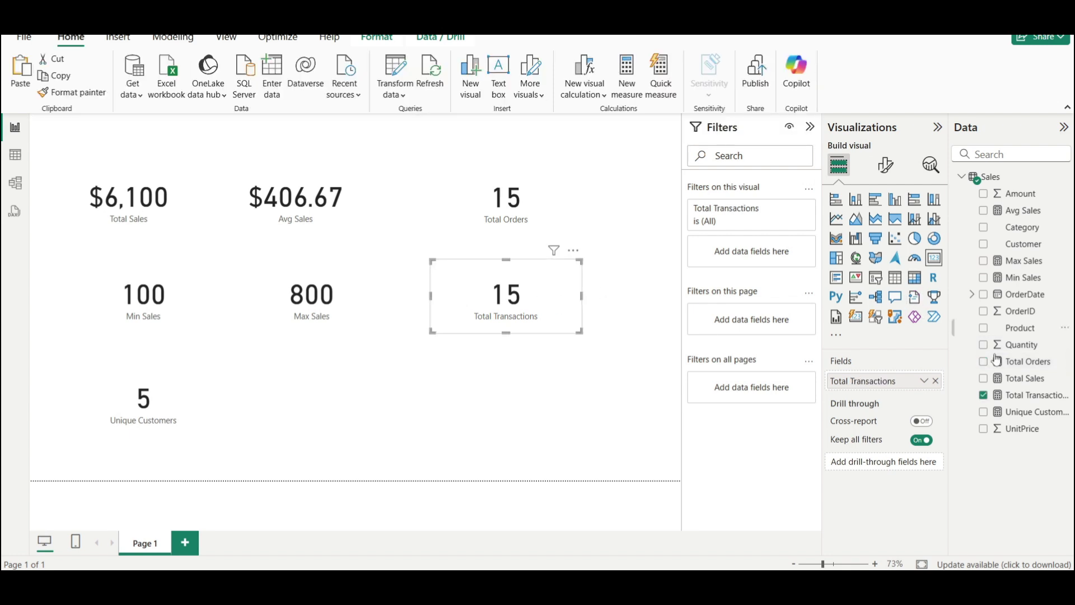
{"action": "left_click", "coordinate": [1026, 395]}
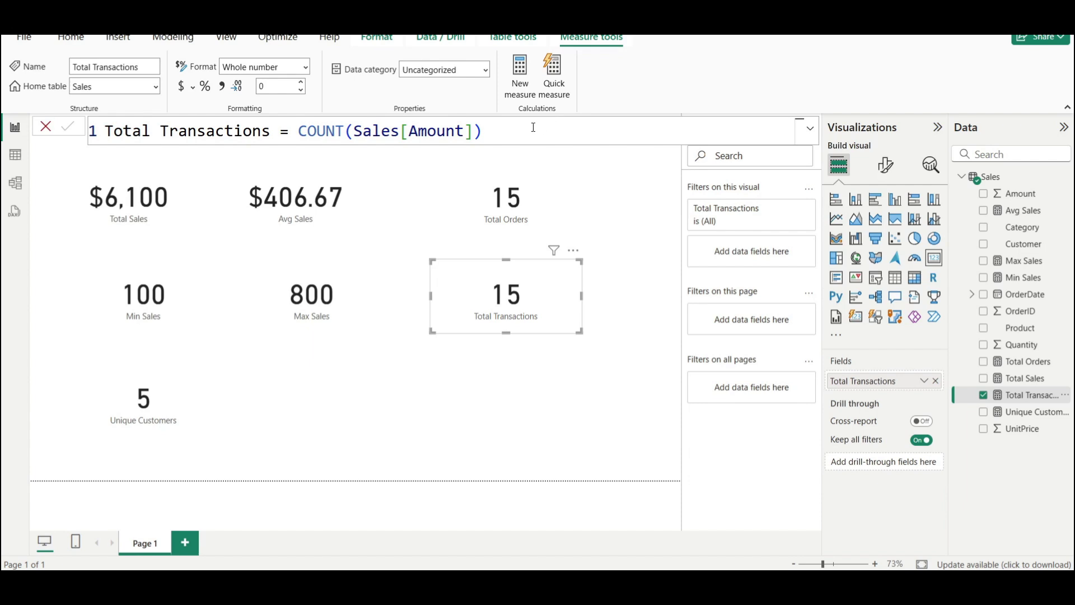
{"action": "left_click", "coordinate": [486, 134]}
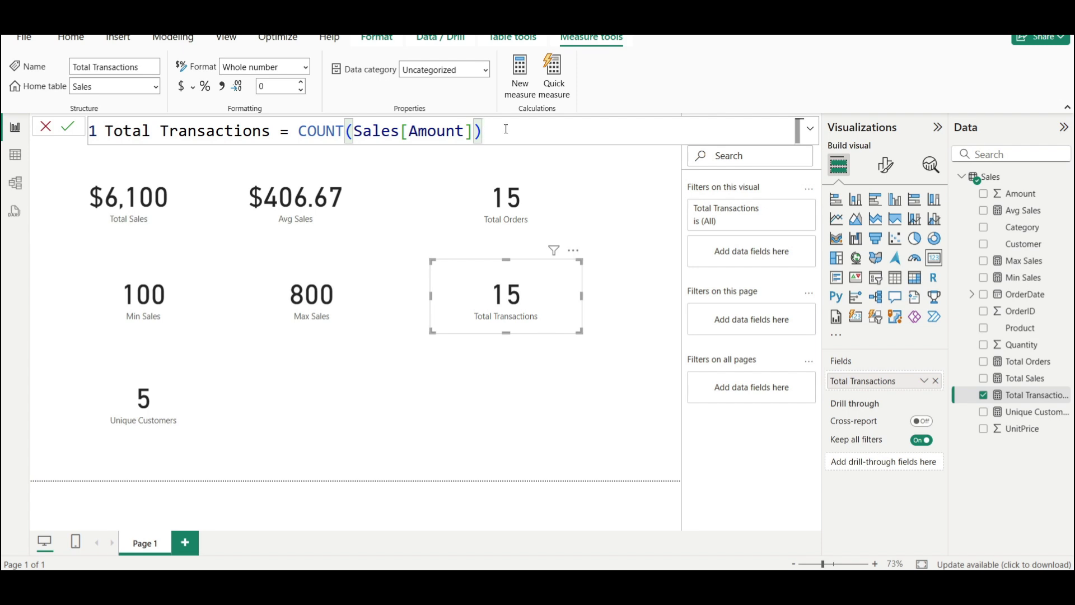
{"action": "left_click", "coordinate": [15, 155]}
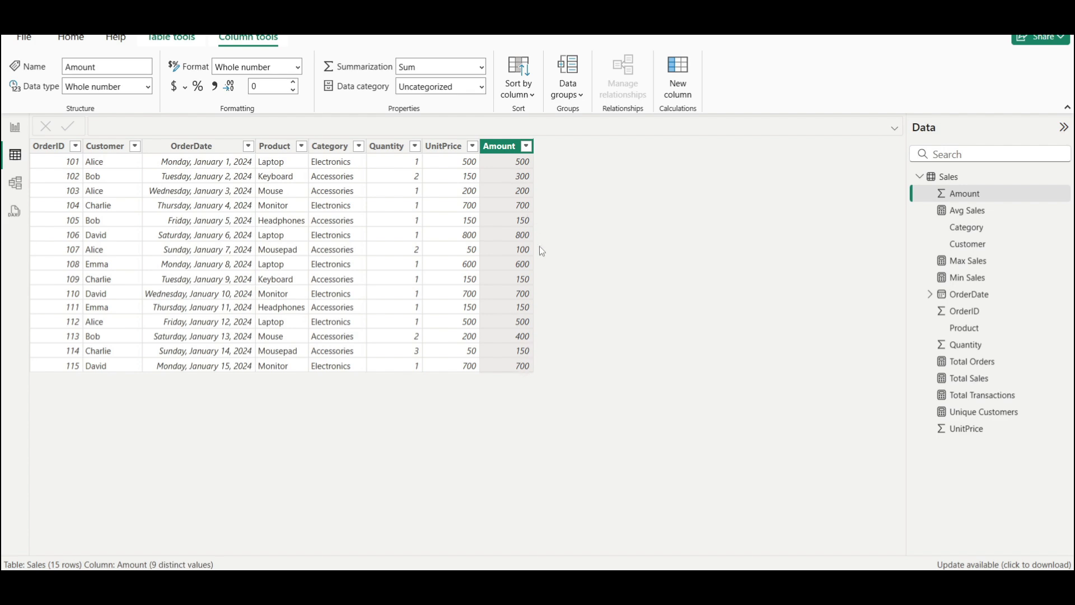
{"action": "left_click", "coordinate": [15, 127]}
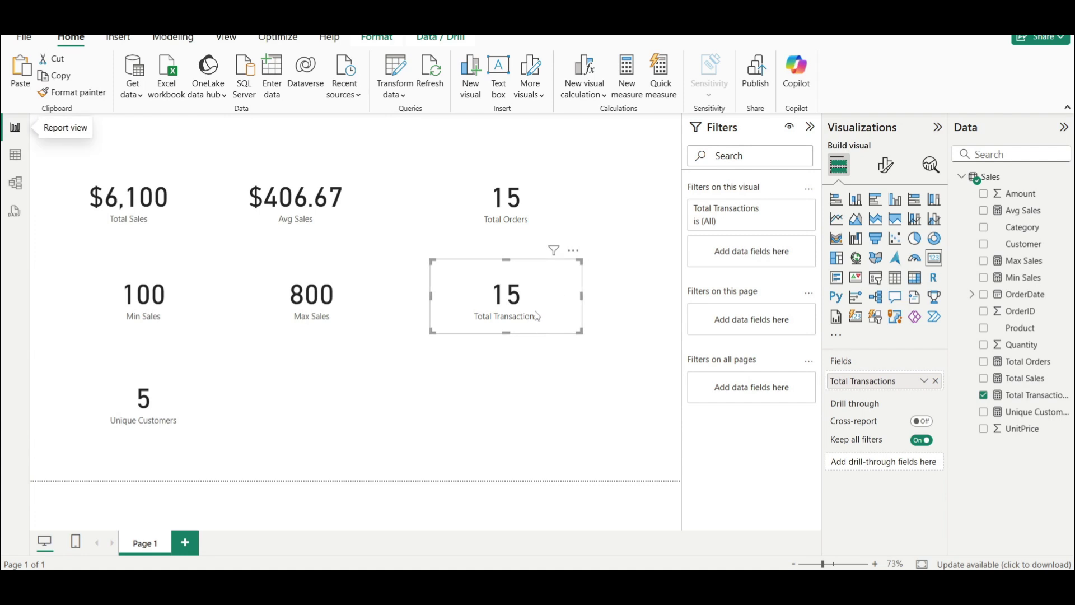
Switch to the source workbook in Excel and clear the Amount value in cell H6
{"action": "left_click", "coordinate": [15, 155]}
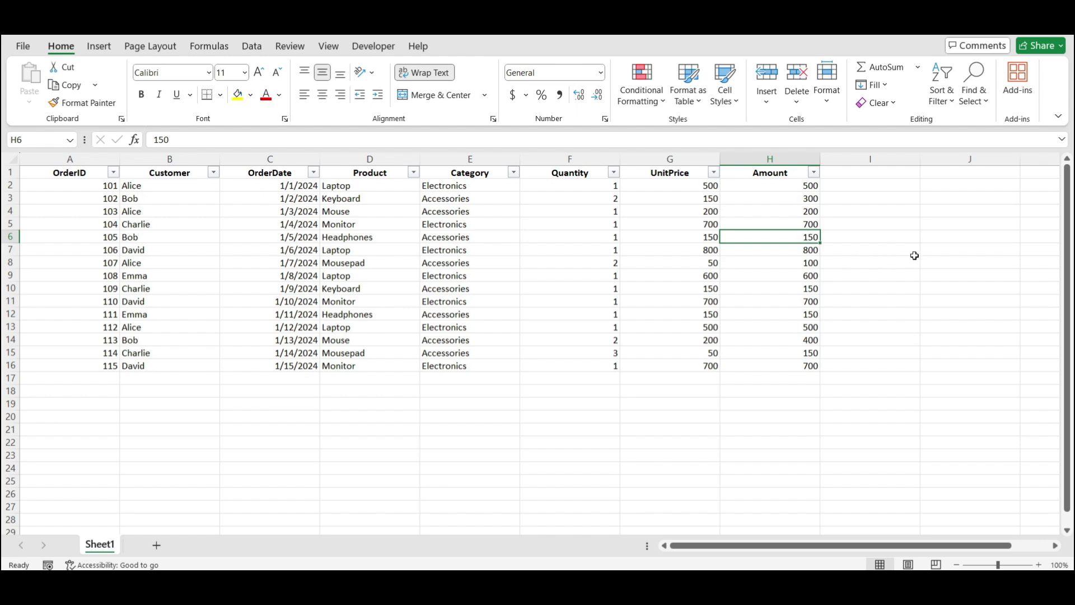
{"action": "key", "text": "Delete"}
{"action": "left_click", "coordinate": [939, 461]}
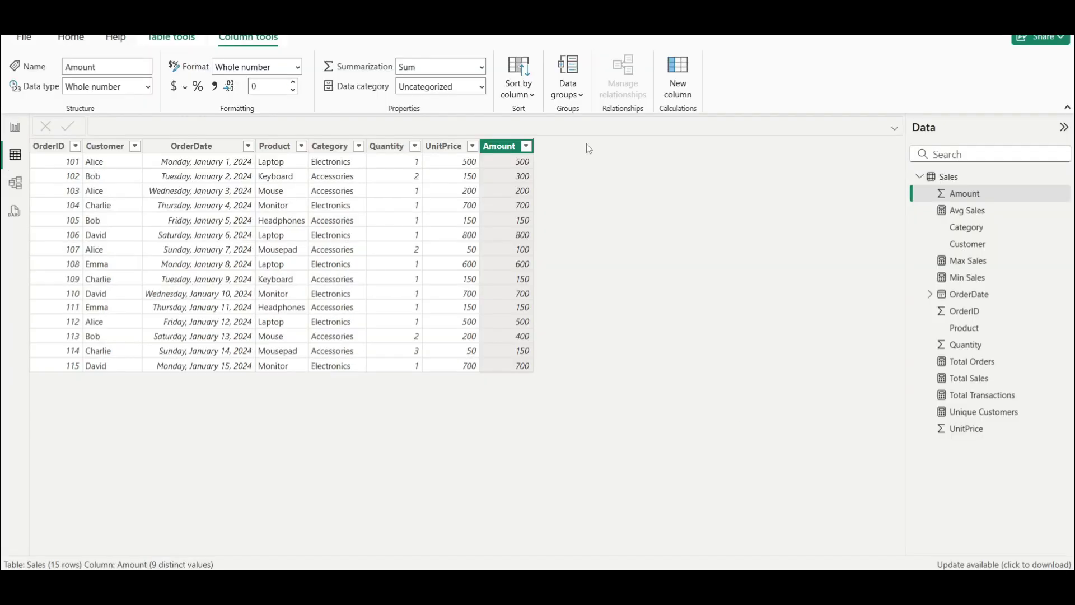
Return to the Power BI report page and refresh the Sales data from the source workbook
{"action": "left_click", "coordinate": [16, 128]}
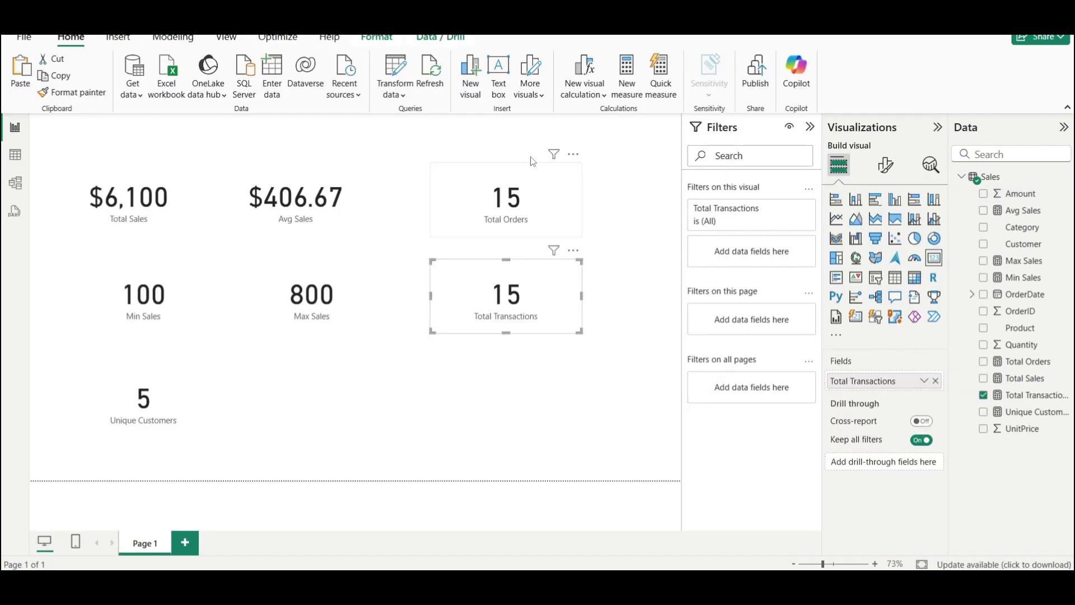
{"action": "left_click", "coordinate": [430, 76]}
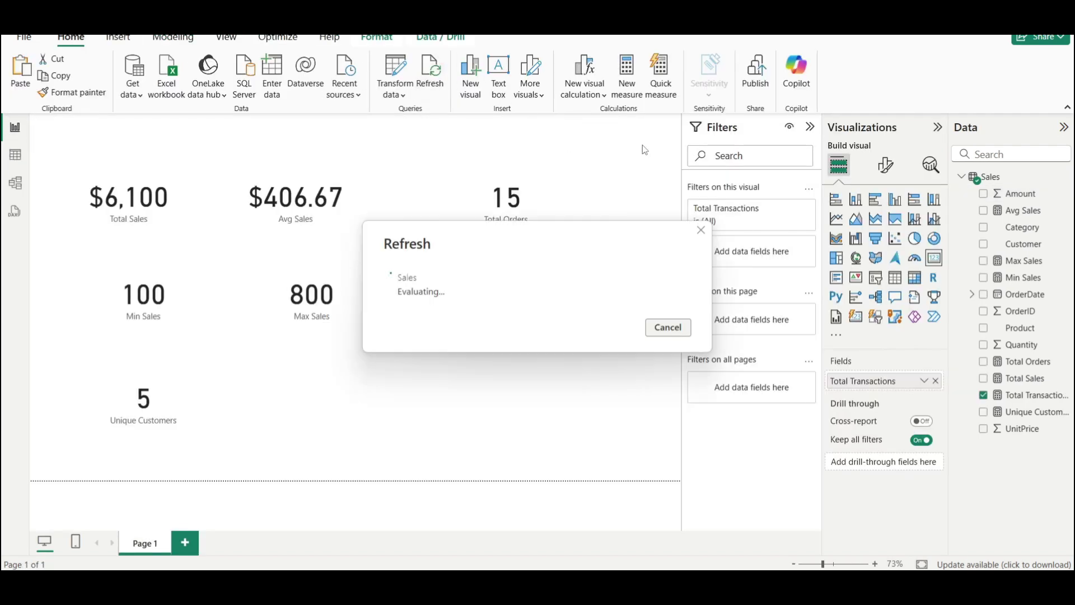
{"action": "left_click", "coordinate": [573, 396]}
Compare the Total Orders and Total Transactions cards and formulas with the refreshed Amount column in the Sales table
{"action": "left_click", "coordinate": [493, 213]}
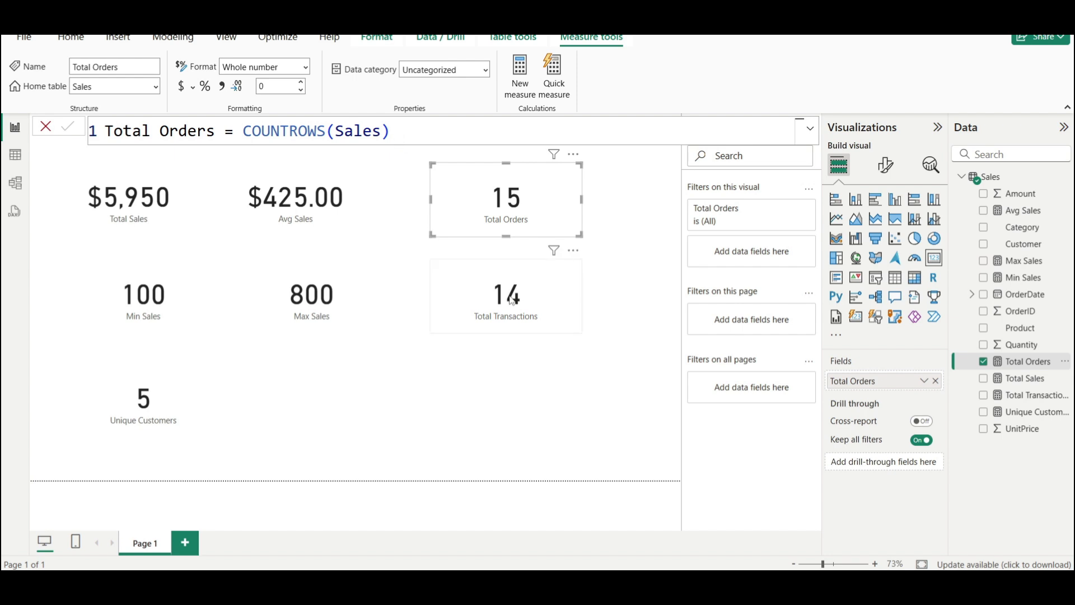
{"action": "left_click", "coordinate": [517, 313]}
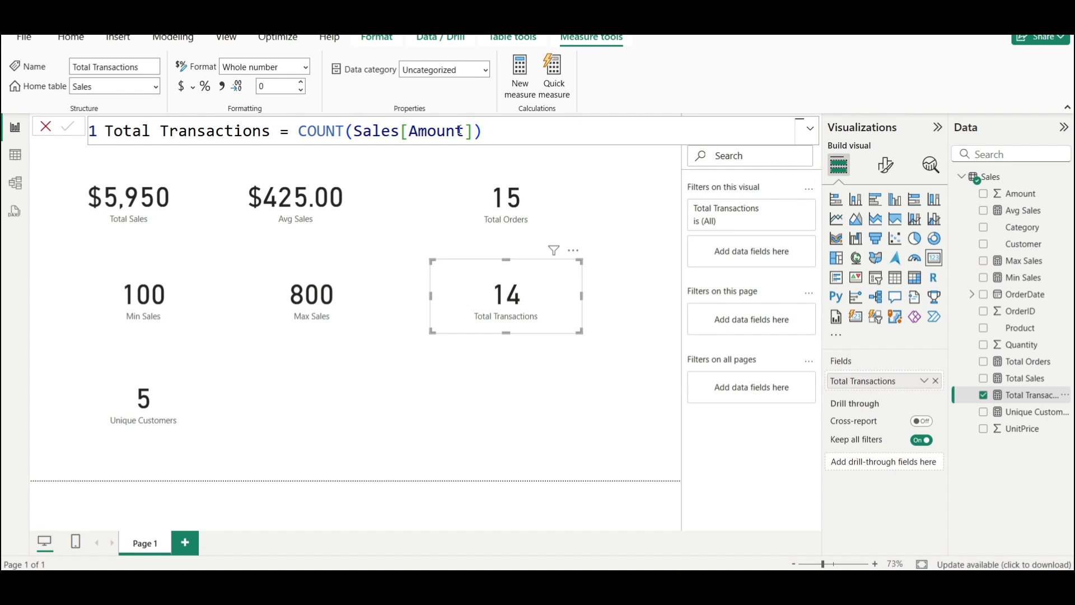
{"action": "left_click", "coordinate": [15, 154]}
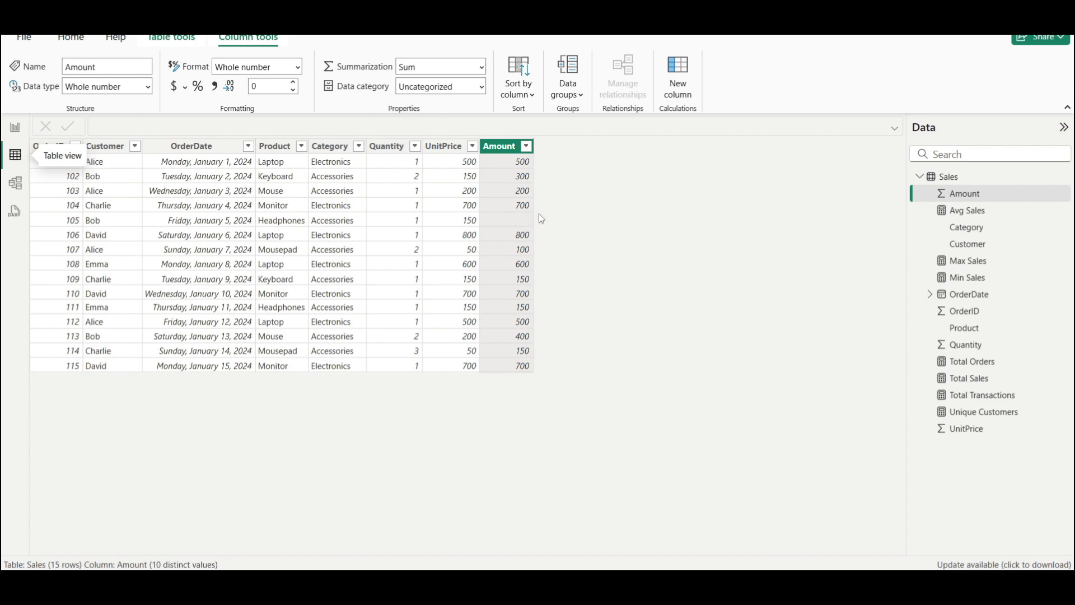
{"action": "left_click", "coordinate": [16, 127]}
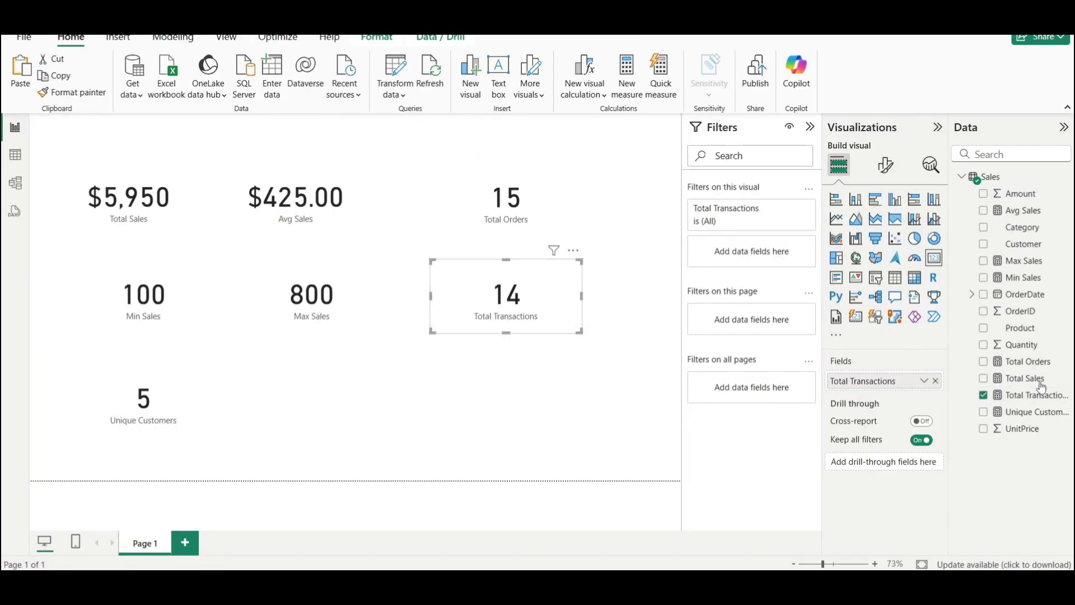
{"action": "left_click", "coordinate": [1030, 396]}
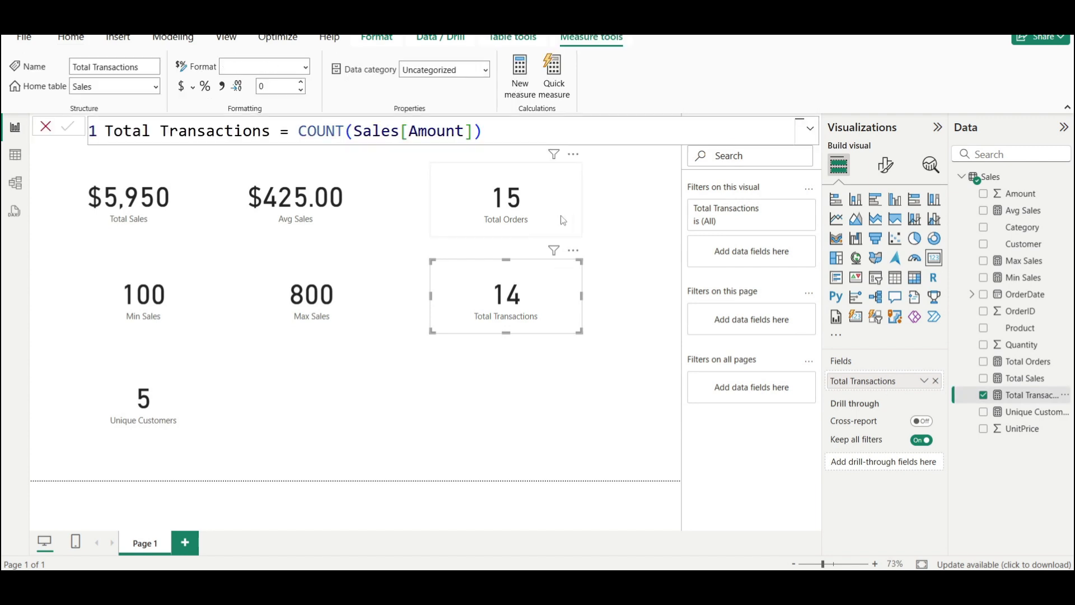
{"action": "left_click", "coordinate": [522, 201]}
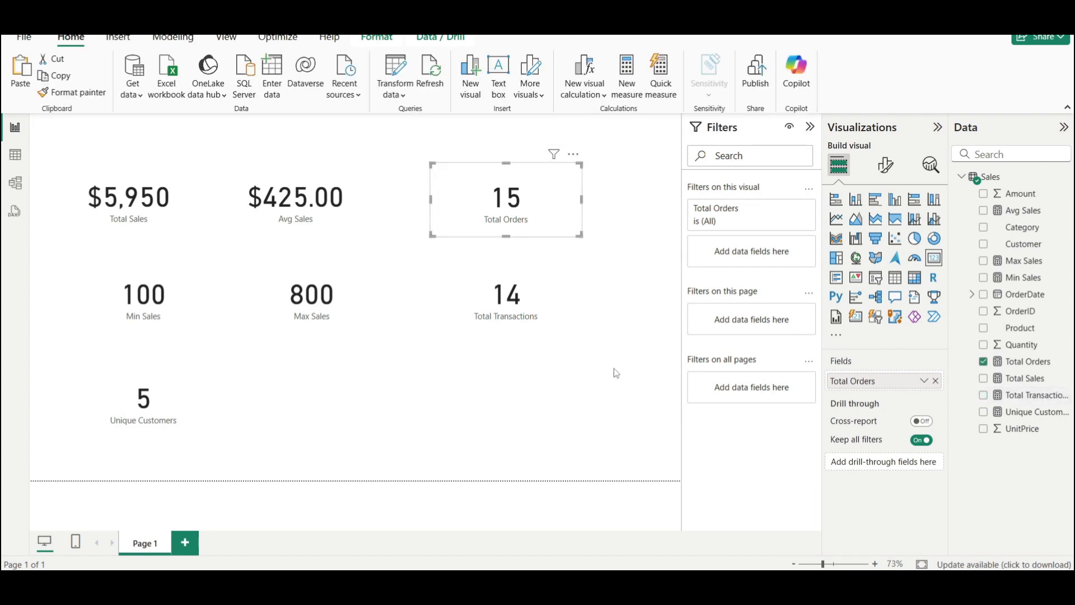
Inspect the Unique Customers card and its DISTINCTCOUNT formula, compare them with the Customer column in the Sales table, and return to the report page
{"action": "left_click", "coordinate": [166, 412]}
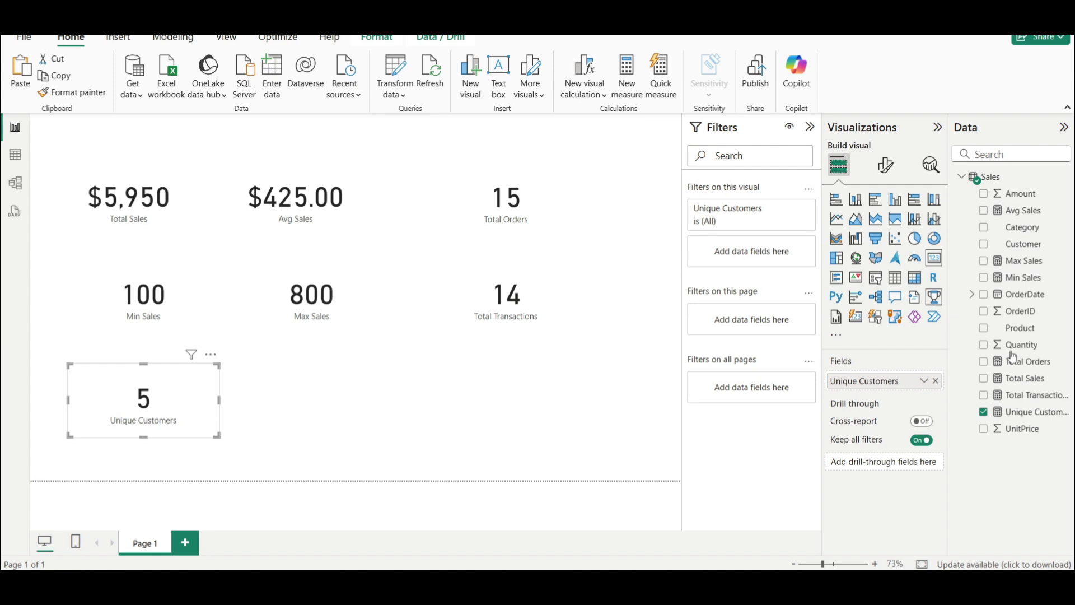
{"action": "left_click", "coordinate": [1032, 412]}
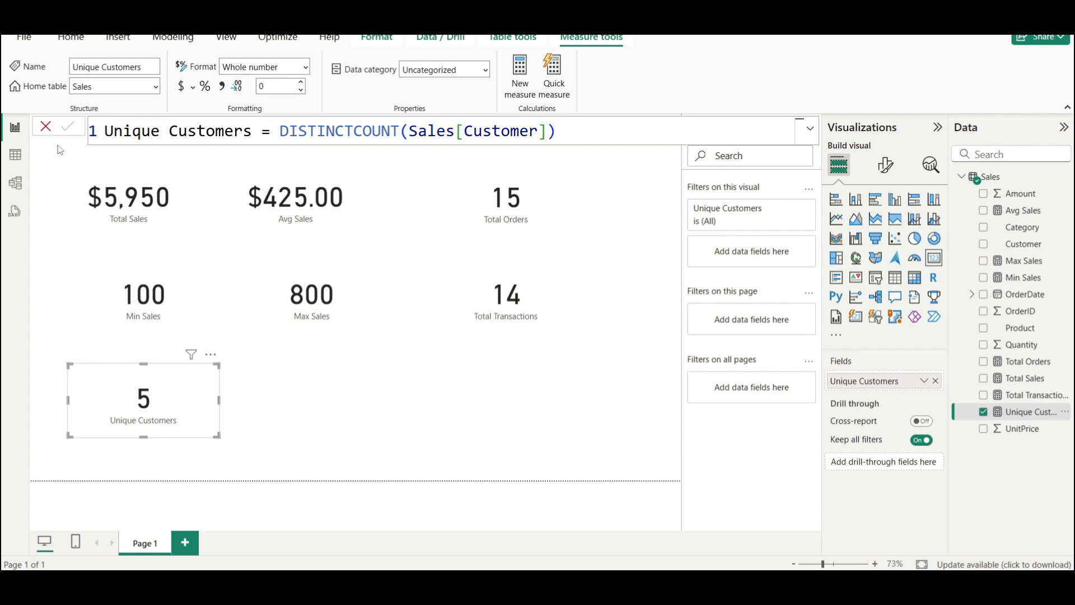
{"action": "left_click", "coordinate": [15, 155]}
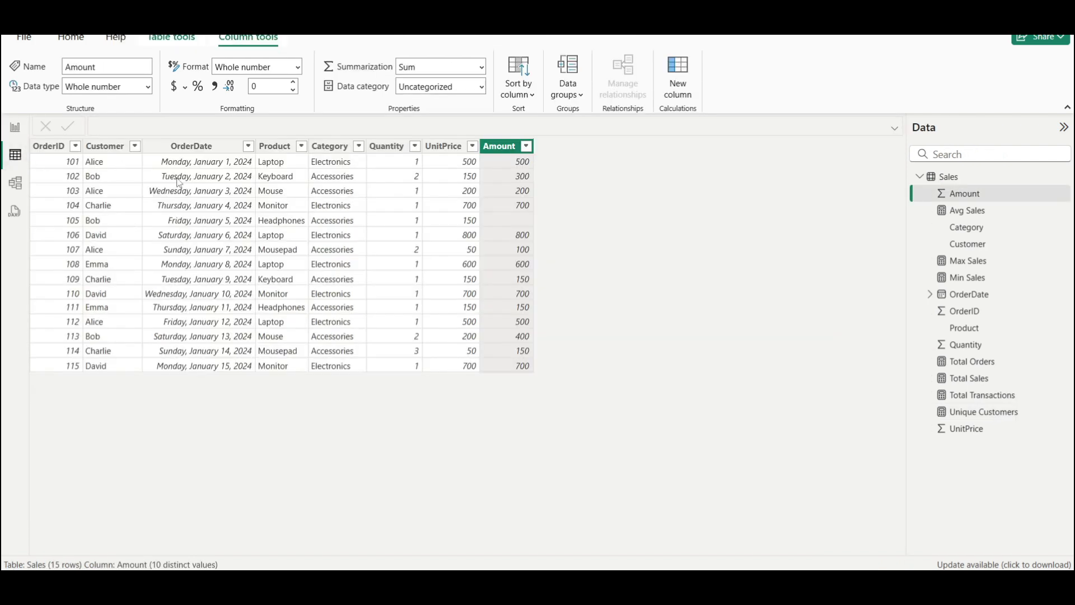
{"action": "left_click", "coordinate": [104, 146]}
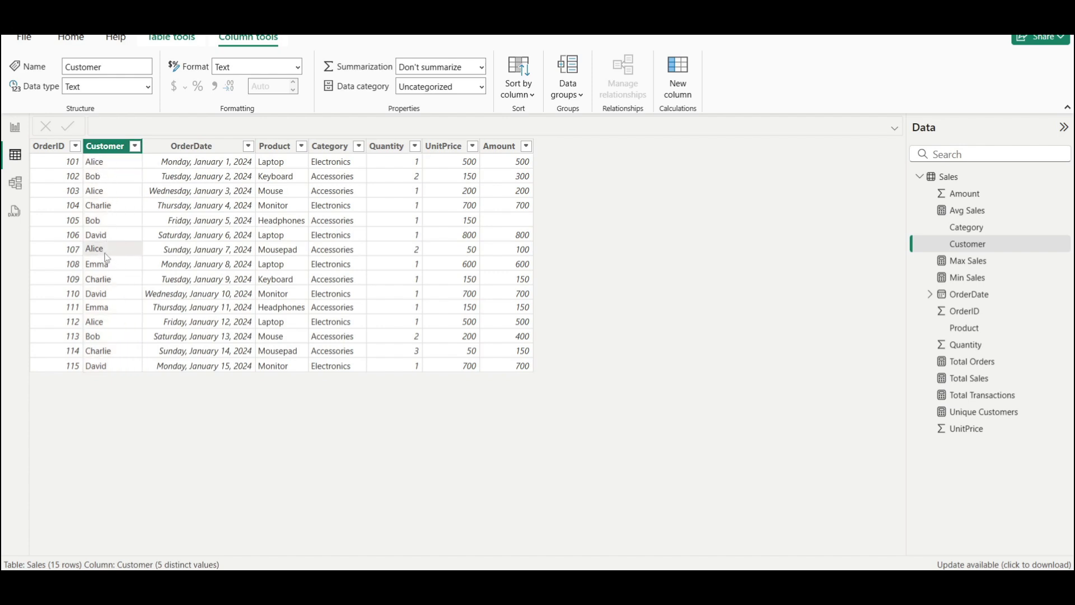
{"action": "left_click", "coordinate": [108, 152]}
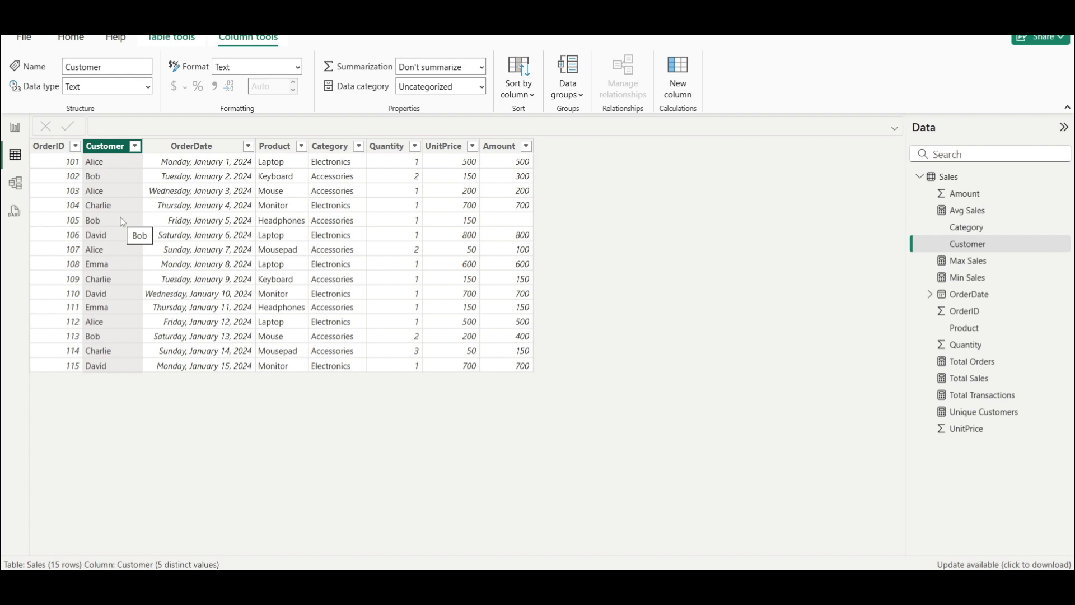
{"action": "left_click", "coordinate": [15, 127]}
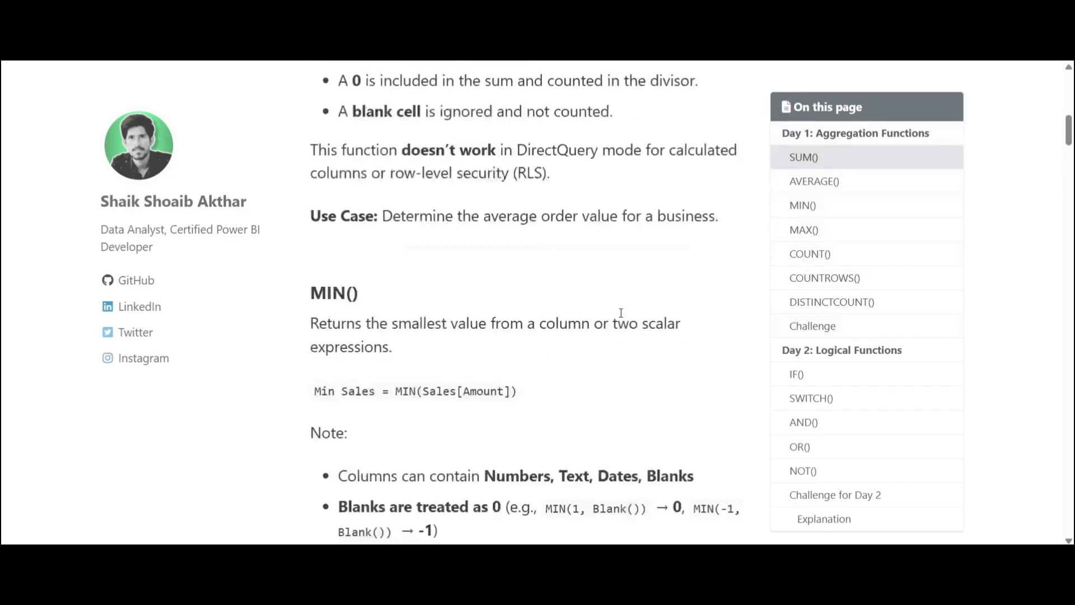
In the DAX notes web page, skim the remaining Day 1 aggregation functions through to the IF() section of Day 2: Logical Functions
{"action": "scroll", "coordinate": [620, 317], "scroll_direction": "down", "scroll_amount": 7}
{"action": "scroll", "coordinate": [620, 317], "scroll_direction": "down", "scroll_amount": 8}
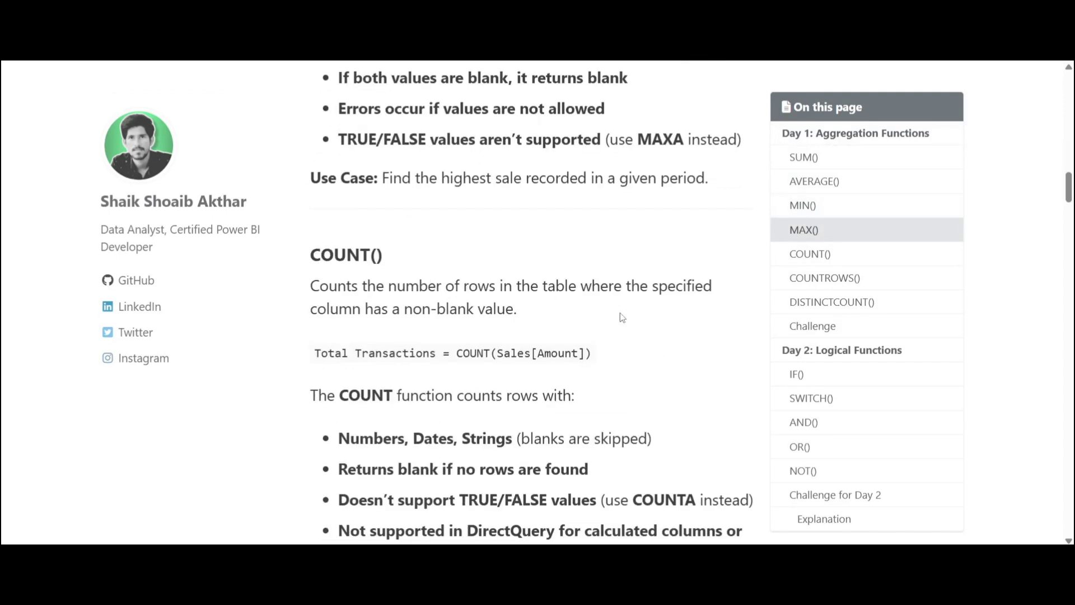
{"action": "scroll", "coordinate": [620, 313], "scroll_direction": "down", "scroll_amount": 10}
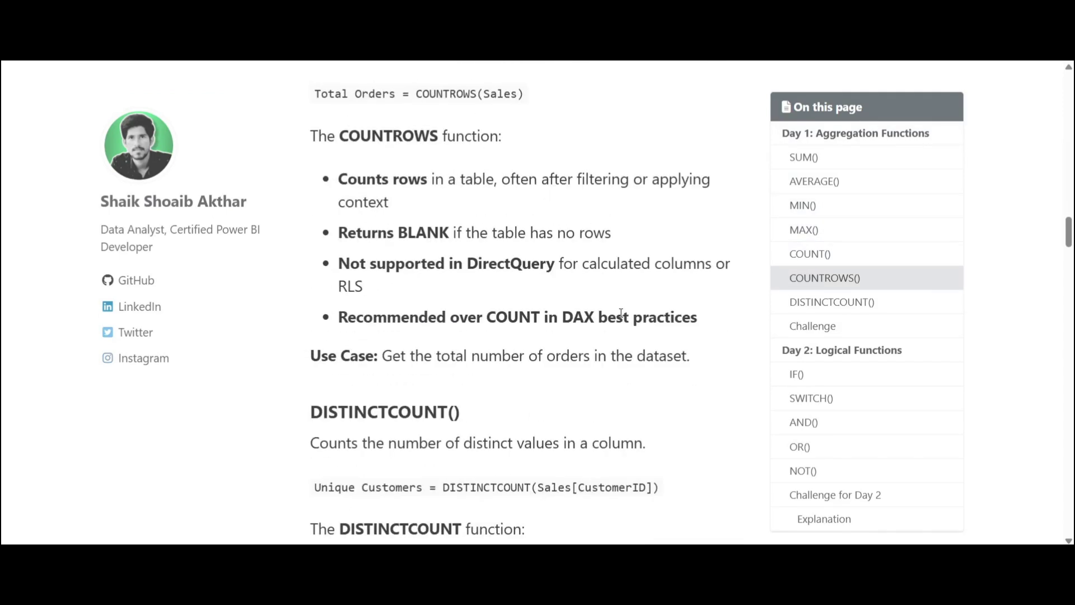
{"action": "scroll", "coordinate": [620, 318], "scroll_direction": "down", "scroll_amount": 10}
{"action": "scroll", "coordinate": [506, 147], "scroll_direction": "up", "scroll_amount": 1}
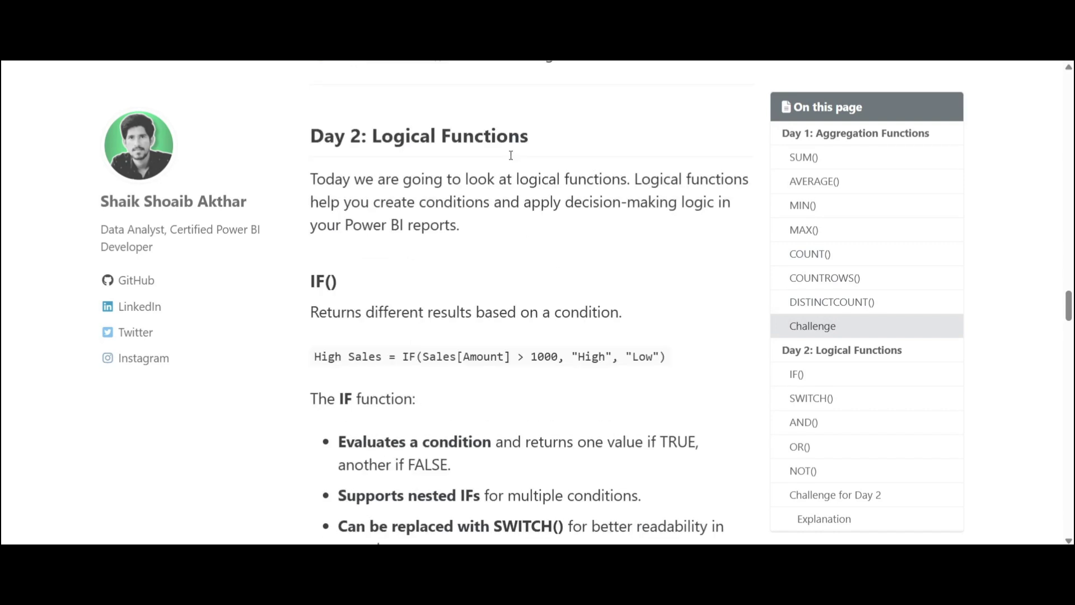
{"action": "scroll", "coordinate": [605, 319], "scroll_direction": "down", "scroll_amount": 1}
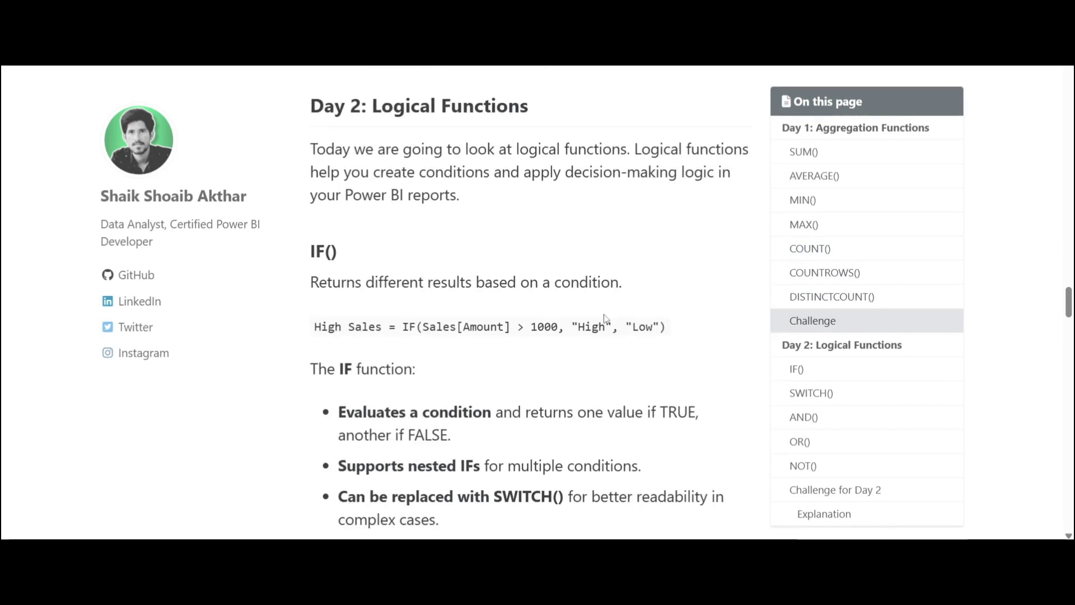